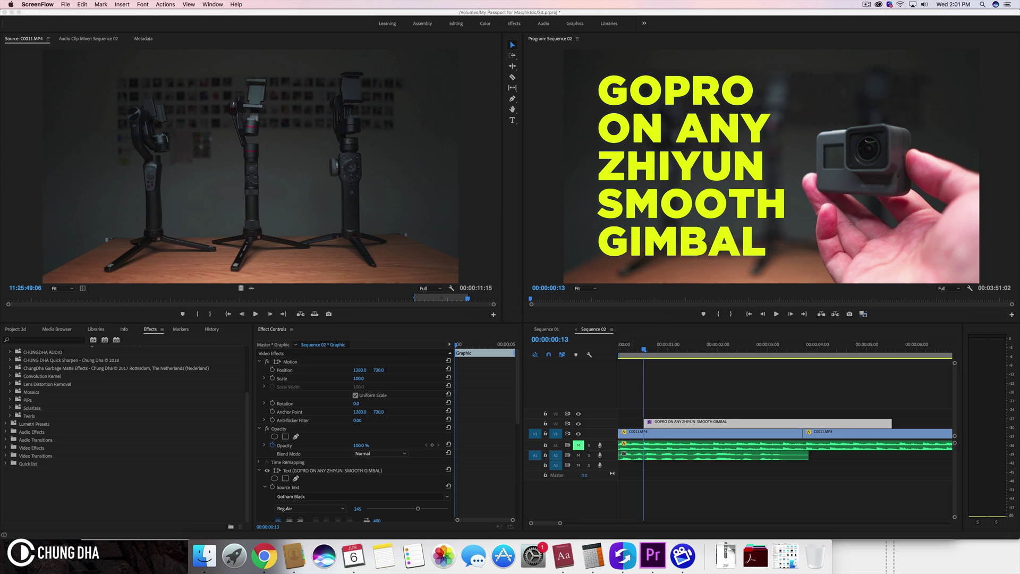
- Turn on Source Text animation for the GOPRO ON ANY ZHIYUN SMOOTH GIMBAL title at 00:00:02:21
{"action": "left_click", "coordinate": [599, 346]}
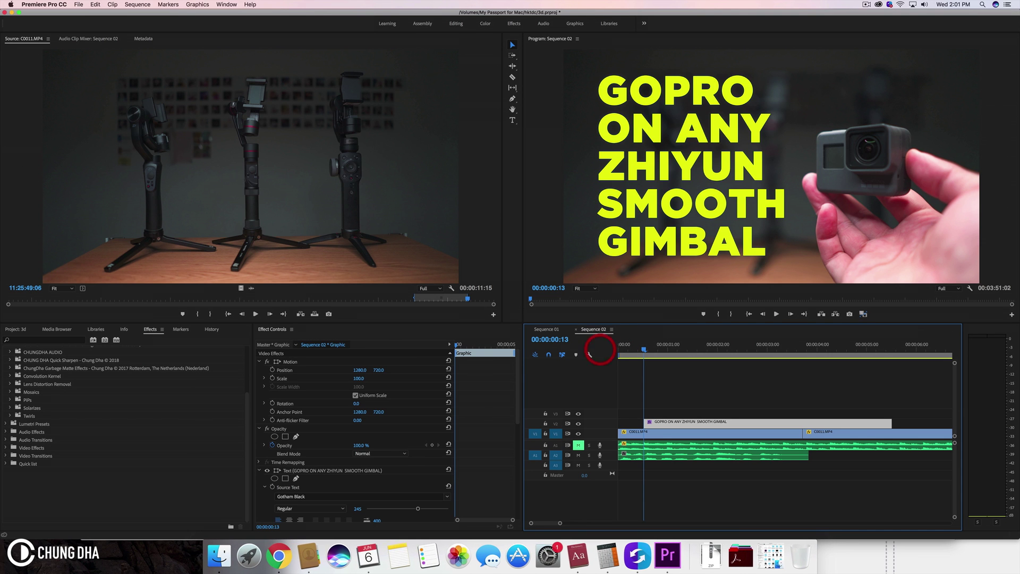
{"action": "left_click_drag", "start_coordinate": [645, 346], "coordinate": [794, 345]}
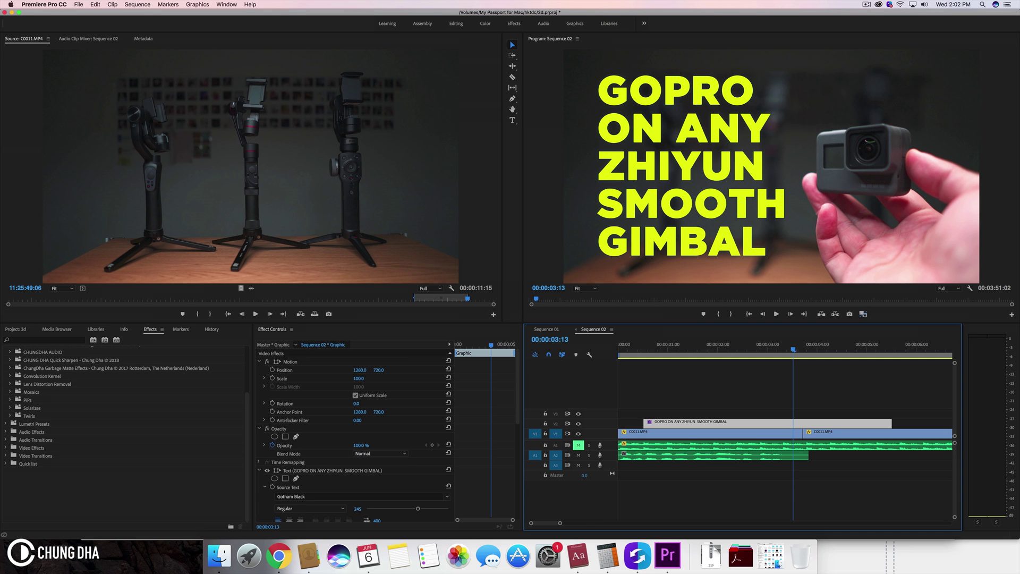
{"action": "left_click", "coordinate": [663, 344]}
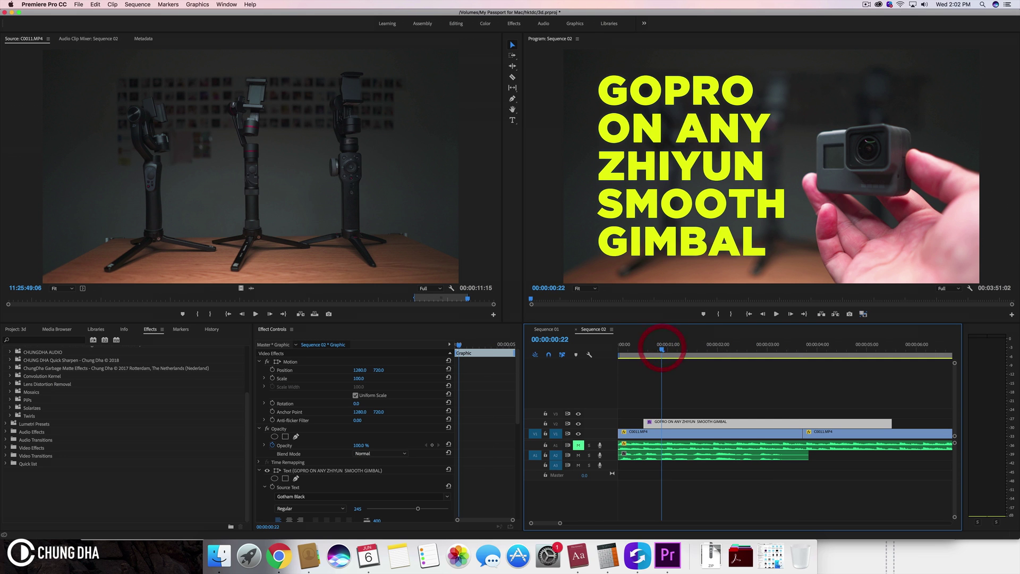
{"action": "key", "text": "space"}
{"action": "left_click", "coordinate": [735, 348]}
{"action": "left_click_drag", "start_coordinate": [736, 348], "coordinate": [759, 348]}
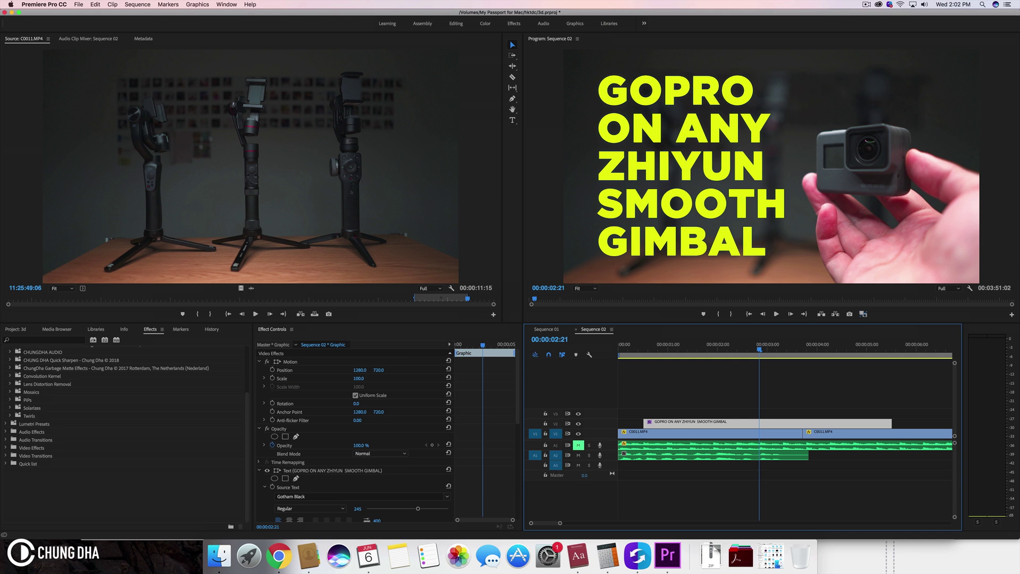
{"action": "scroll", "coordinate": [388, 435], "scroll_direction": "down", "scroll_amount": 5}
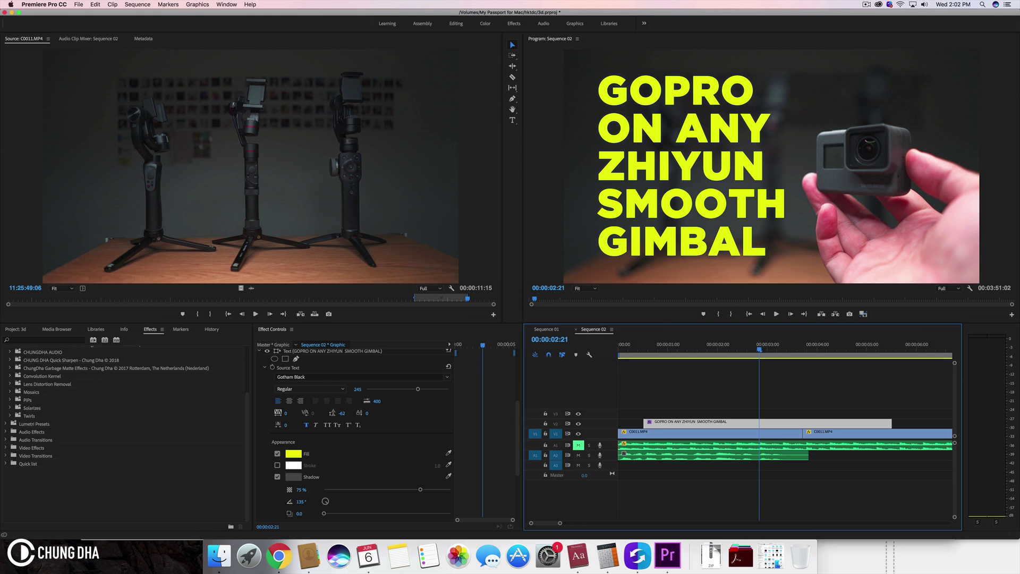
{"action": "left_click", "coordinate": [288, 367]}
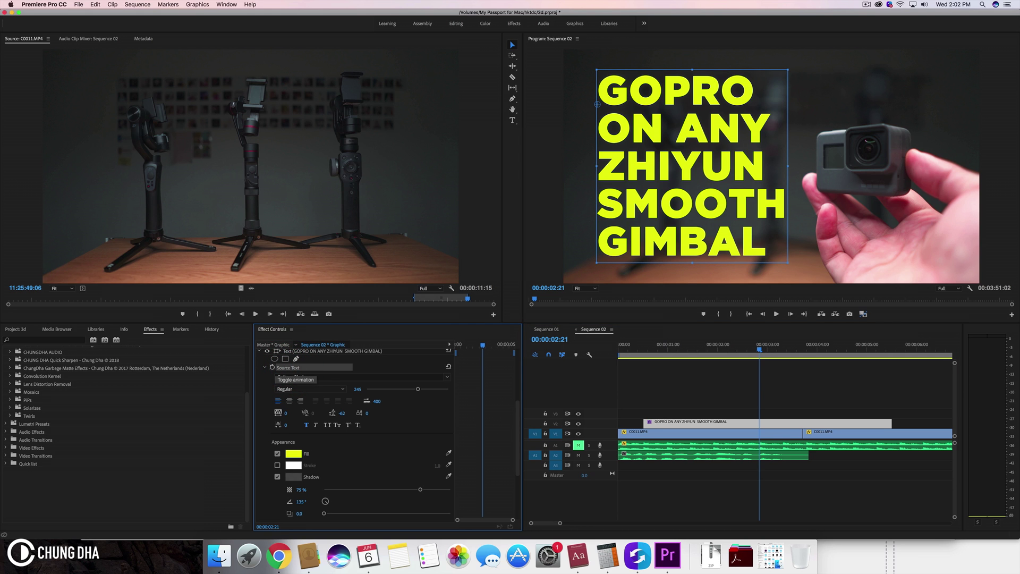
{"action": "left_click", "coordinate": [272, 368]}
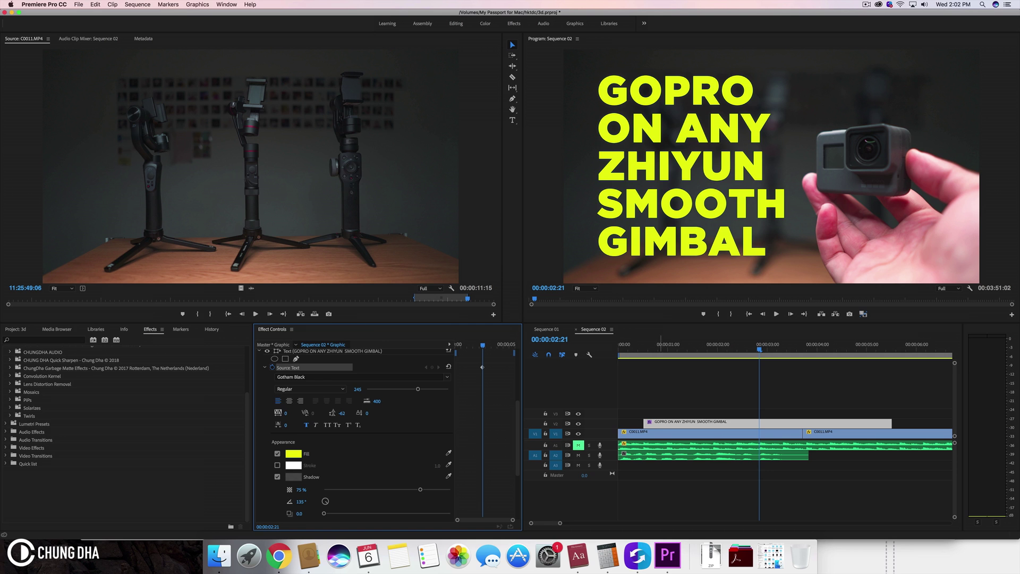
- Add a Source Text keyframe to the title at 00:00:02:09, found by listening to the beat
{"action": "key", "text": "space"}
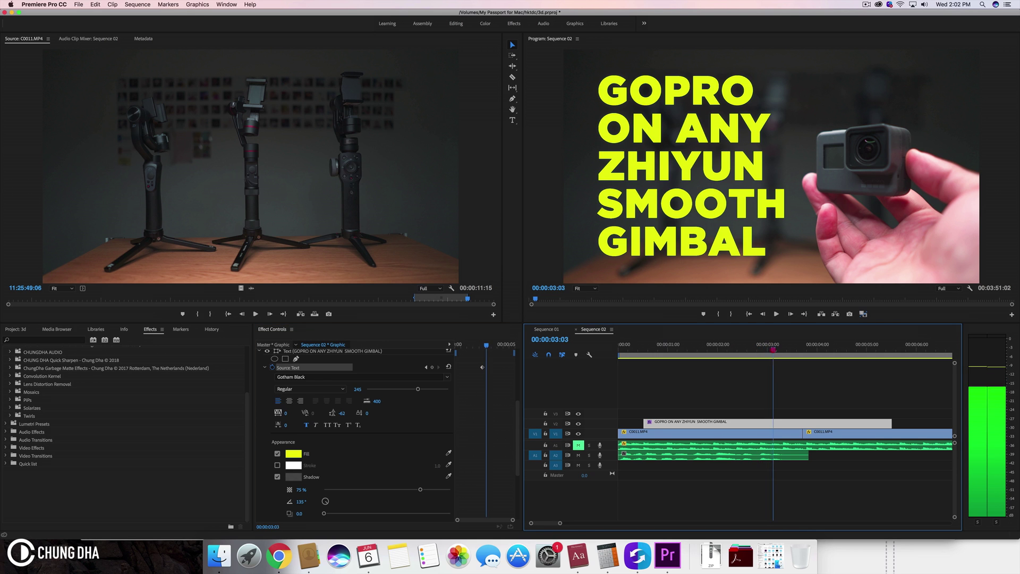
{"action": "key", "text": "space"}
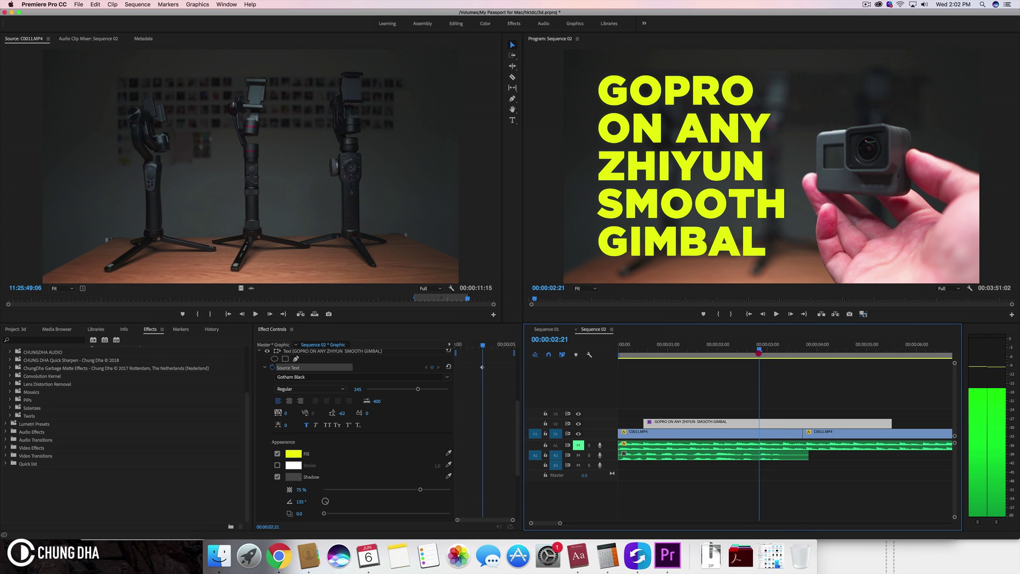
{"action": "left_click_drag", "start_coordinate": [759, 353], "coordinate": [768, 353]}
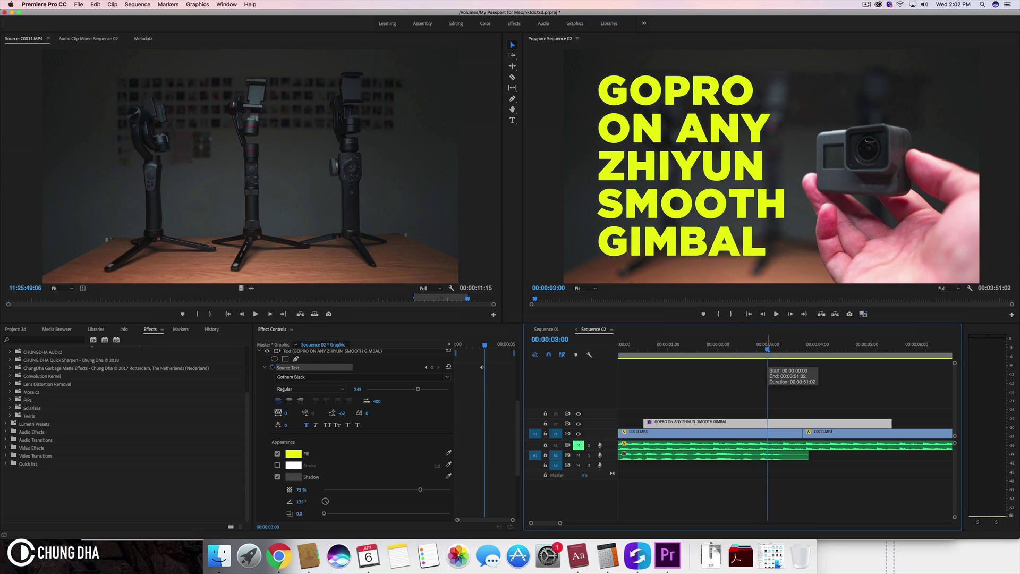
{"action": "left_click_drag", "start_coordinate": [768, 358], "coordinate": [735, 352]}
{"action": "key", "text": "space"}
{"action": "key", "text": "space"}
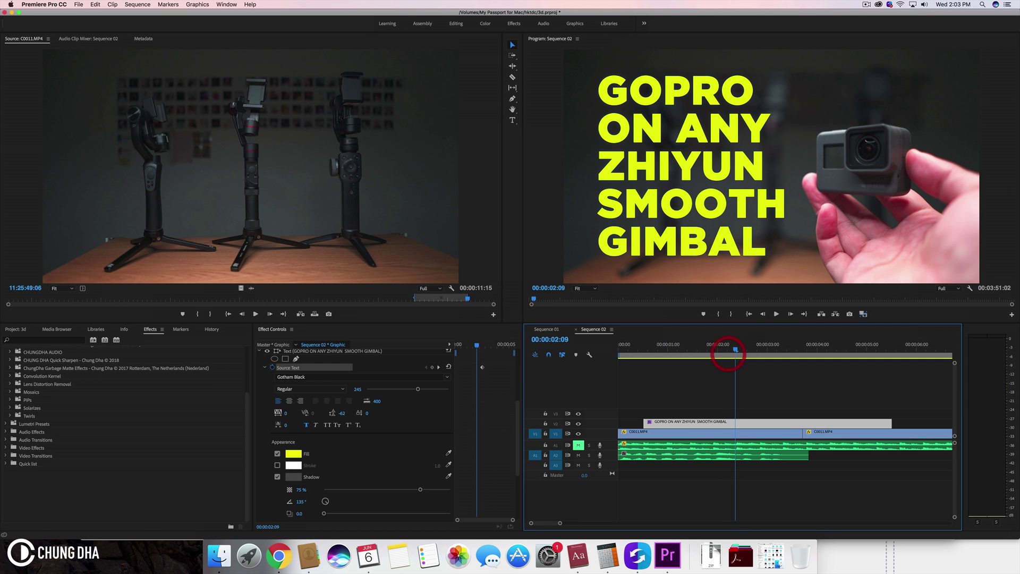
{"action": "key", "text": "shift+5"}
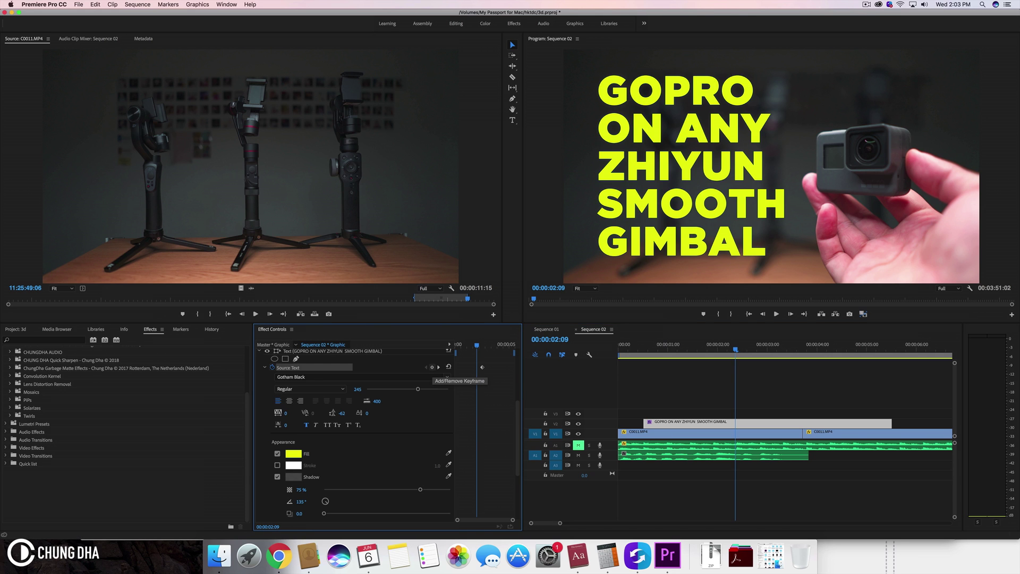
{"action": "left_click", "coordinate": [432, 367]}
- With the Type tool, delete the word GIMBAL from the title at 00:00:02:09
{"action": "key", "text": "t"}
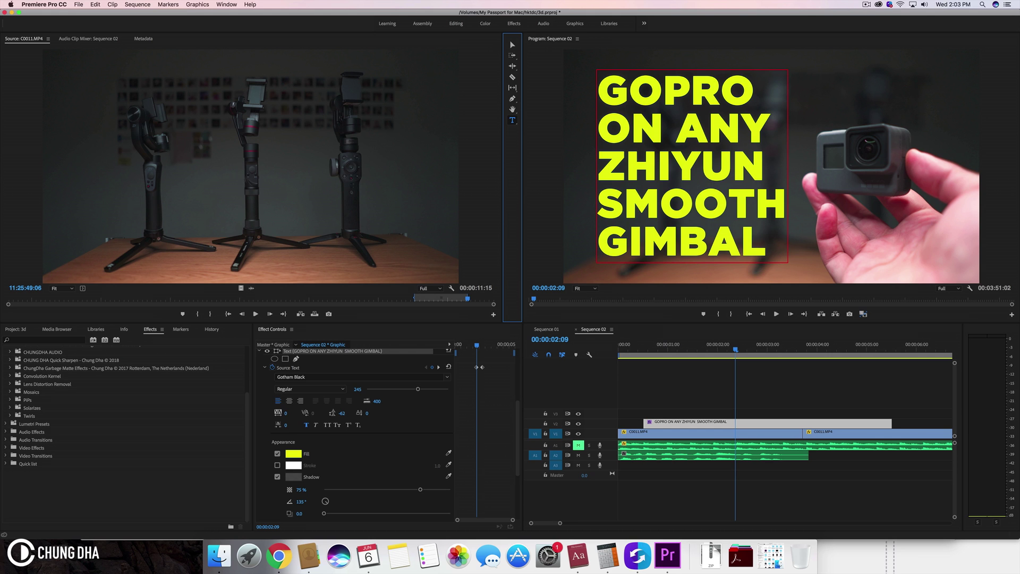
{"action": "left_click_drag", "start_coordinate": [768, 244], "coordinate": [605, 242]}
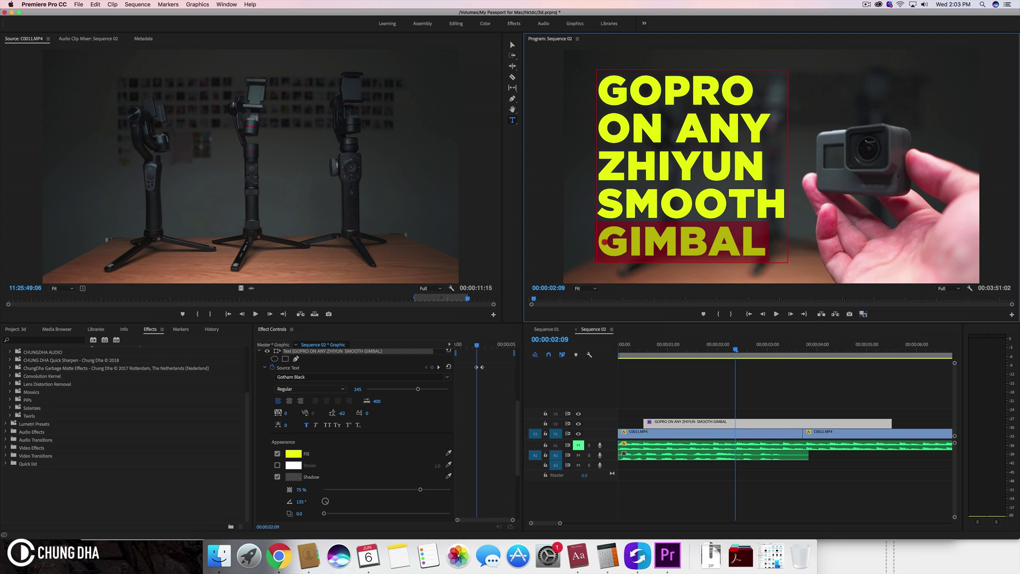
{"action": "key", "text": "BackSpace"}
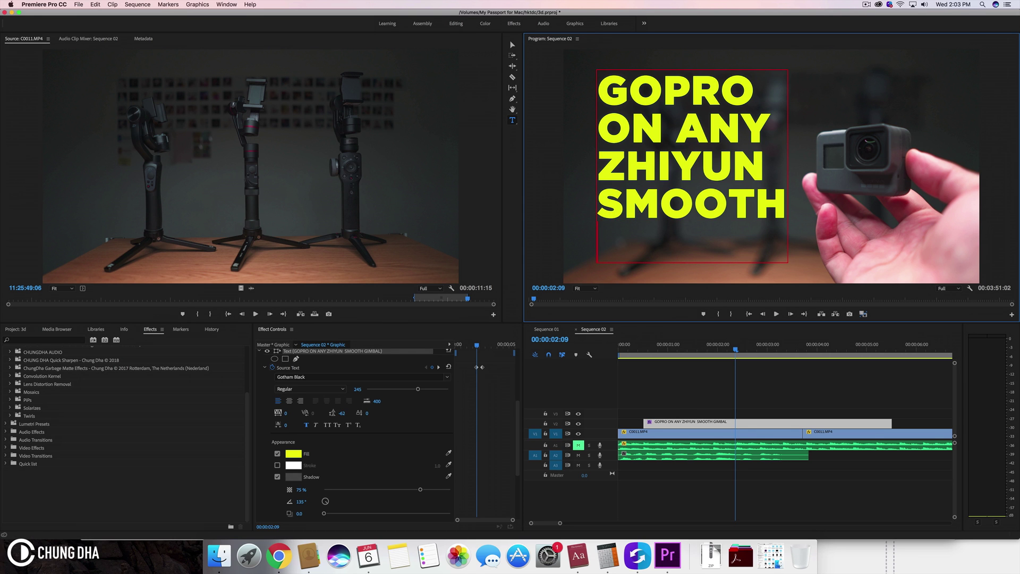
- Go back to 00:00:01:23 and delete the word SMOOTH from the title there
{"action": "left_click_drag", "start_coordinate": [736, 350], "coordinate": [686, 350]}
{"action": "key", "text": "space"}
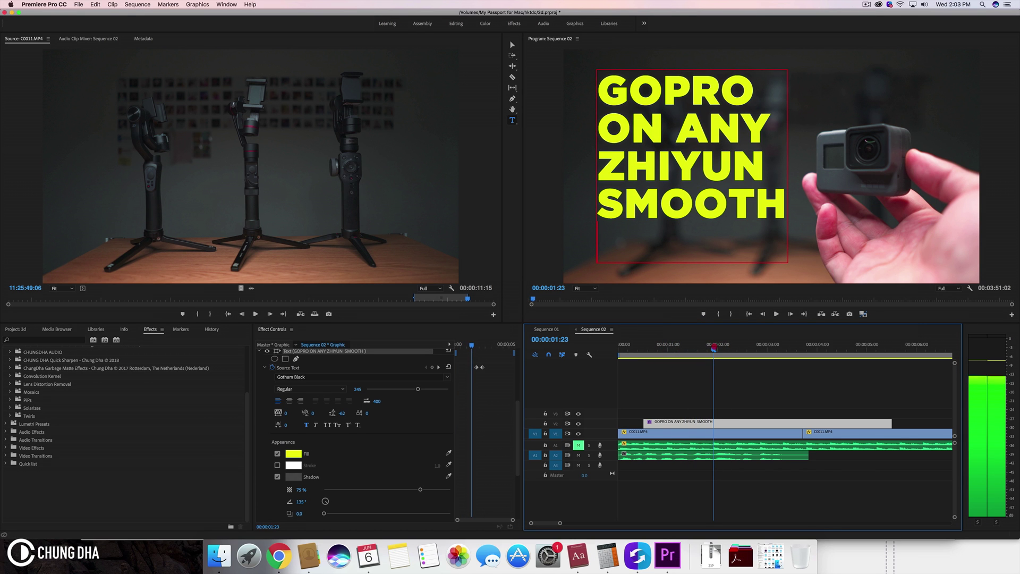
{"action": "key", "text": "Left"}
{"action": "key", "text": "Right"}
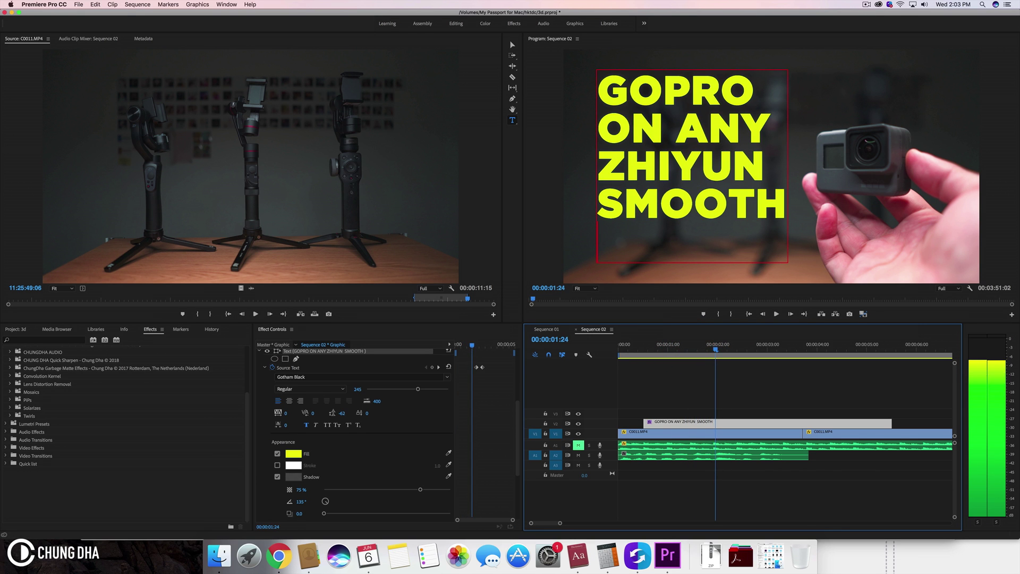
{"action": "key", "text": "Left"}
{"action": "key", "text": "Left"}
{"action": "key", "text": "Right"}
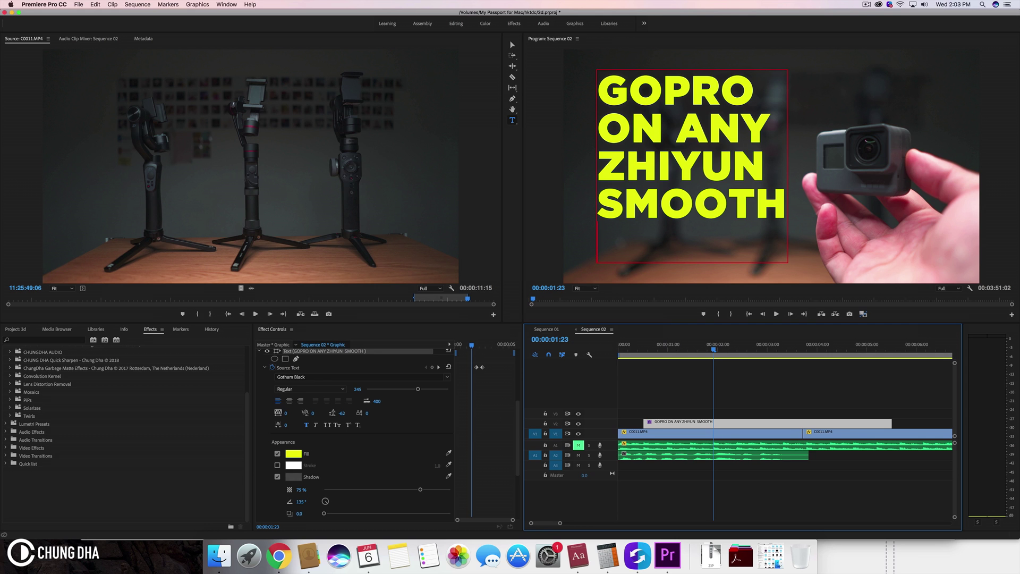
{"action": "left_click_drag", "start_coordinate": [787, 205], "coordinate": [601, 207]}
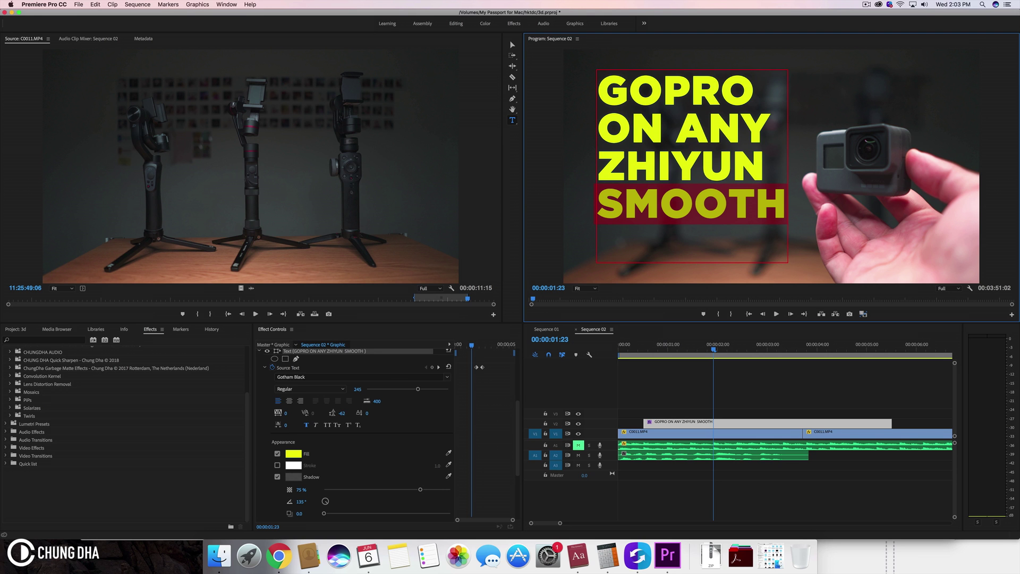
{"action": "key", "text": "BackSpace"}
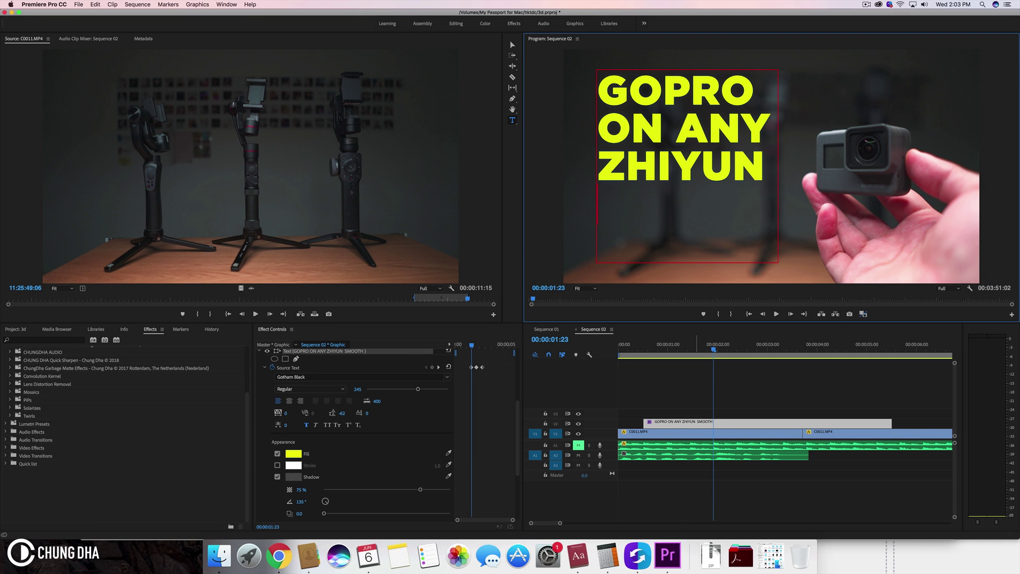
- Go back to 00:00:01:13 and delete the word ZHIYUN from the title there
{"action": "mouse_move", "coordinate": [681, 345]}
{"action": "left_mouse_down"}
{"action": "mouse_move", "coordinate": [670, 348]}
{"action": "mouse_move", "coordinate": [697, 348]}
{"action": "left_mouse_up"}
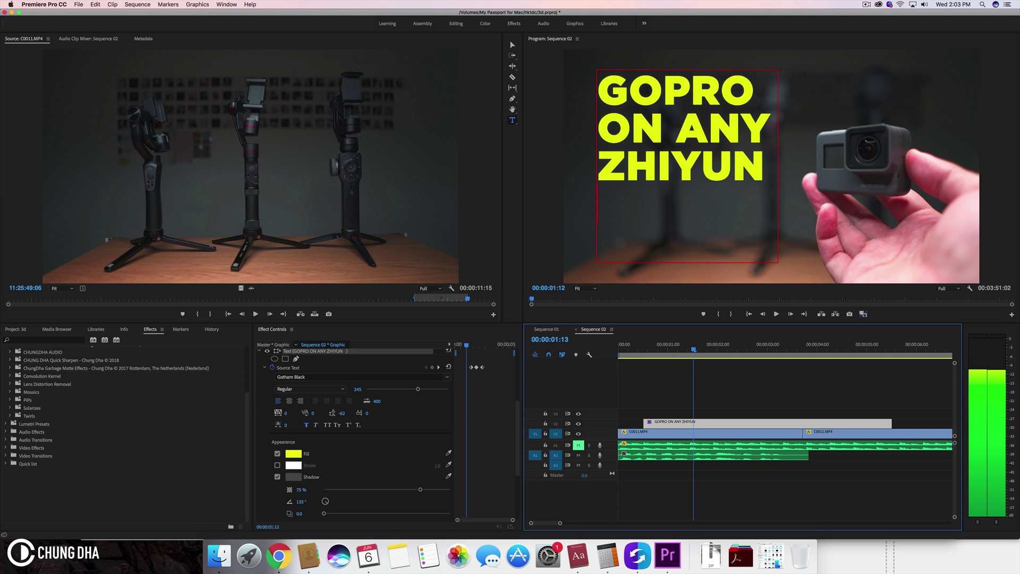
{"action": "left_click", "coordinate": [693, 351]}
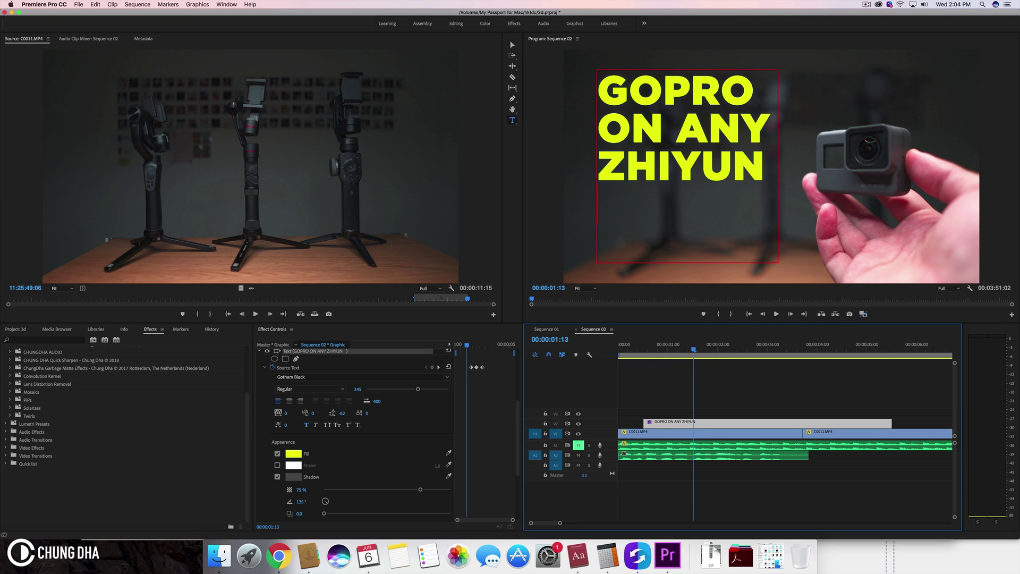
{"action": "left_click_drag", "start_coordinate": [764, 166], "coordinate": [598, 166]}
{"action": "key", "text": "BackSpace"}
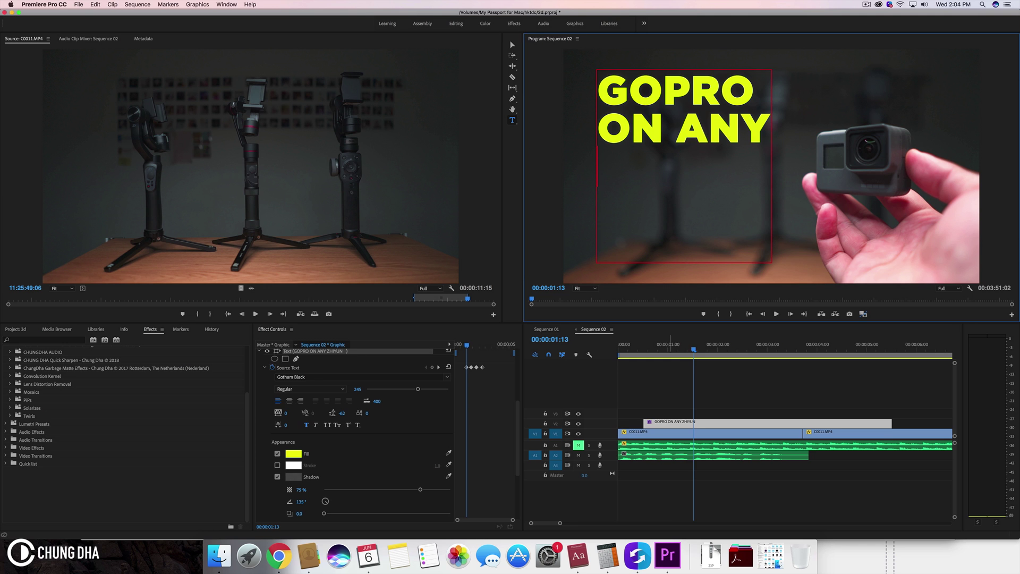
- Go back to 00:00:01:03 and delete the word ANY from the title there
{"action": "left_click_drag", "start_coordinate": [670, 343], "coordinate": [676, 344]}
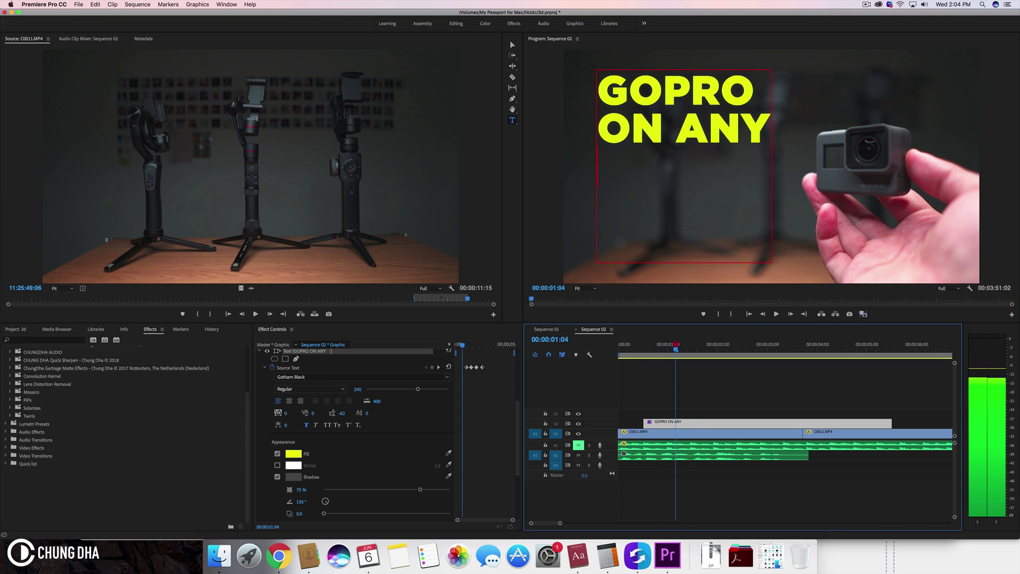
{"action": "key", "text": "space"}
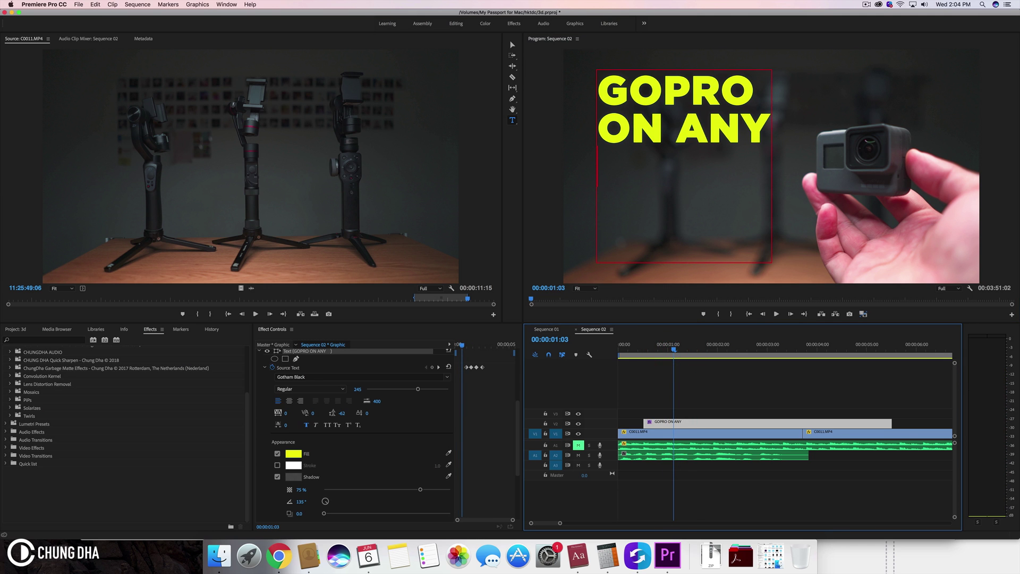
{"action": "left_click_drag", "start_coordinate": [771, 130], "coordinate": [662, 130]}
{"action": "key", "text": "BackSpace"}
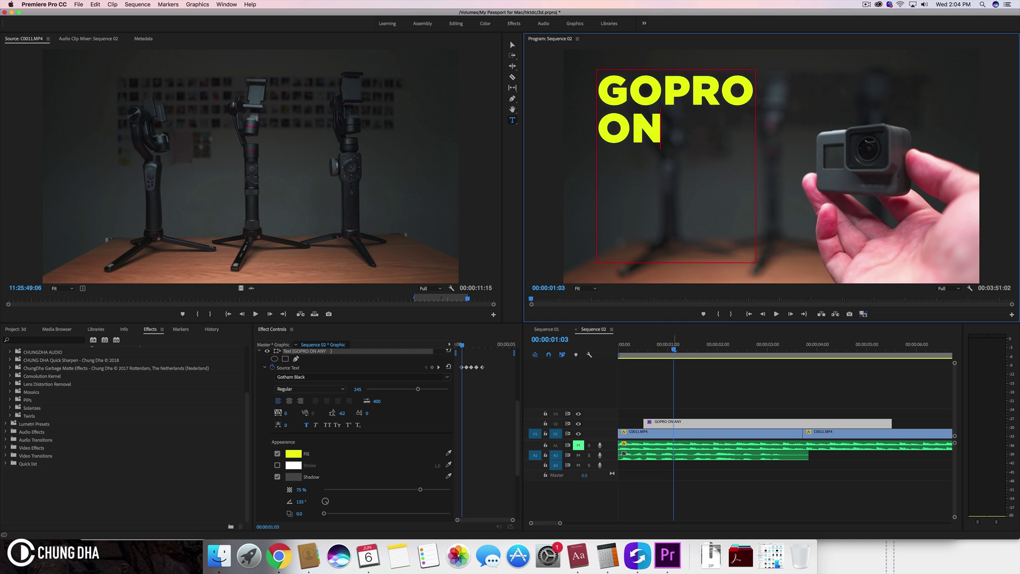
- Go back to 00:00:00:14, near the title's start, and delete the word ON so only GOPRO remains
{"action": "left_click_drag", "start_coordinate": [677, 351], "coordinate": [647, 352]}
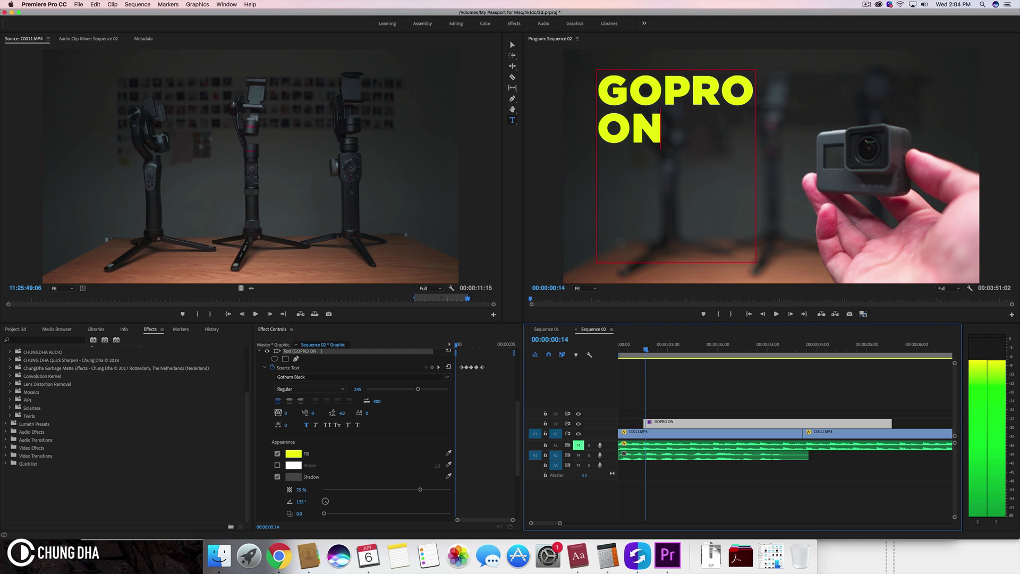
{"action": "key", "text": "="}
{"action": "left_click", "coordinate": [660, 130]}
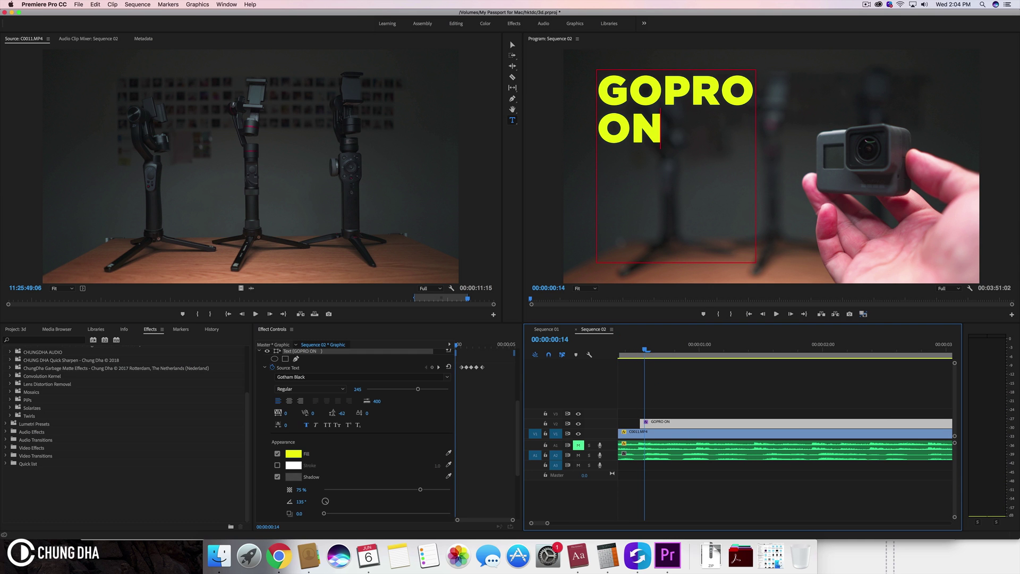
{"action": "double_click", "coordinate": [605, 130]}
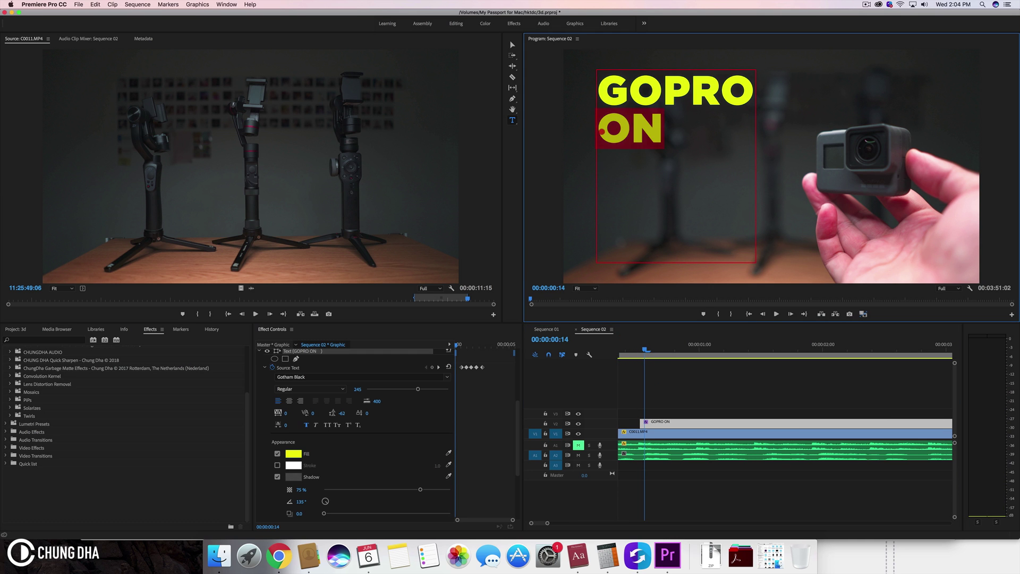
{"action": "key", "text": "BackSpace"}
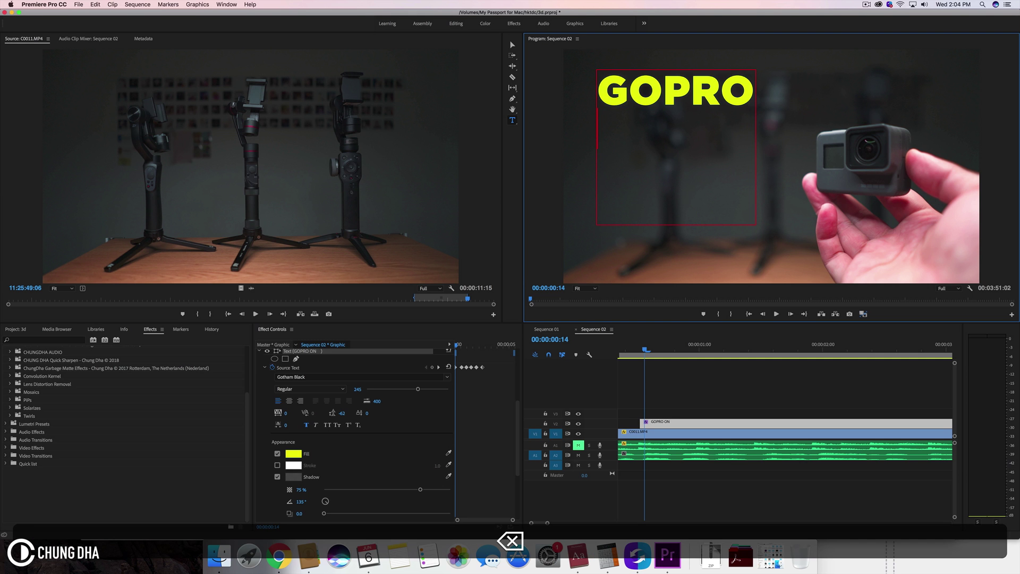
- Play the sequence from just before the title to check the word-by-word text animation
{"action": "mouse_move", "coordinate": [646, 349]}
{"action": "left_mouse_down"}
{"action": "mouse_move", "coordinate": [626, 351]}
{"action": "mouse_move", "coordinate": [637, 352]}
{"action": "left_mouse_up"}
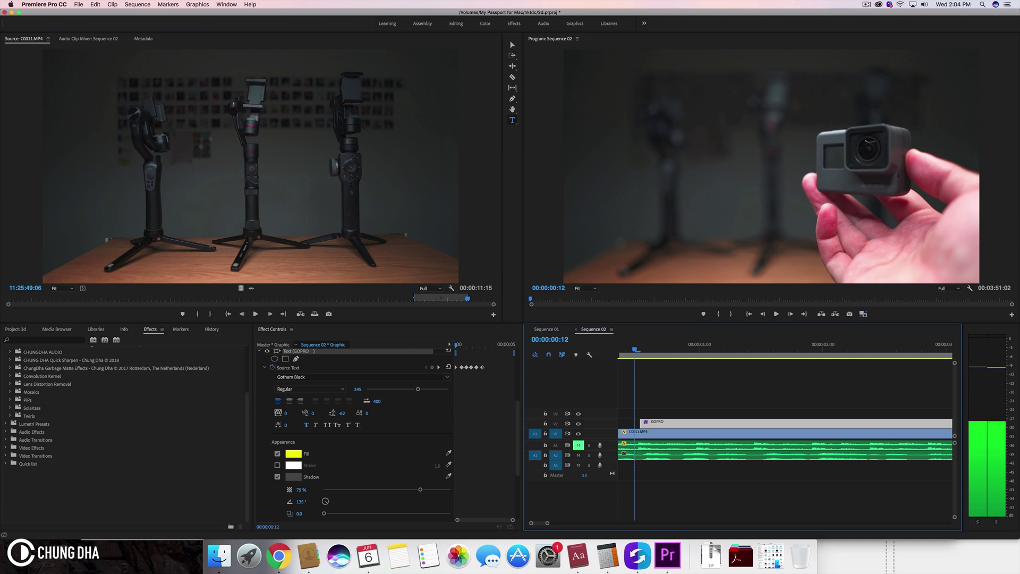
{"action": "left_click", "coordinate": [627, 355]}
{"action": "key", "text": "space"}
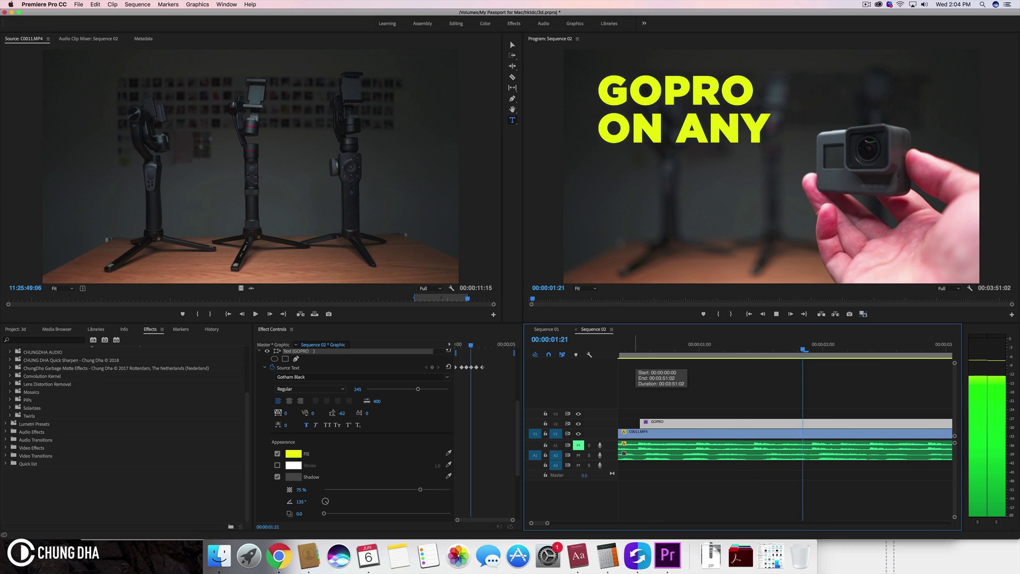
{"action": "key", "text": "space"}
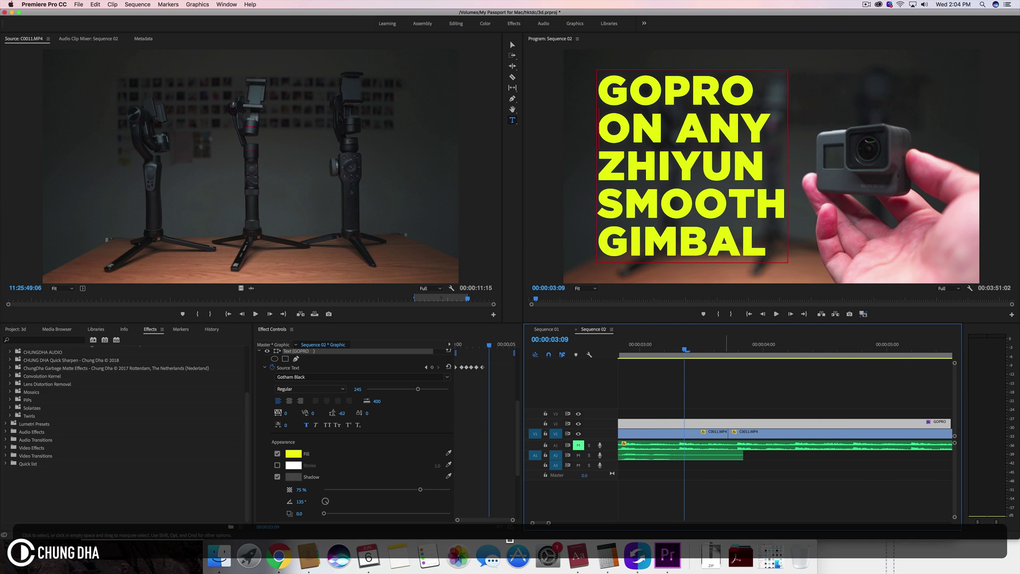